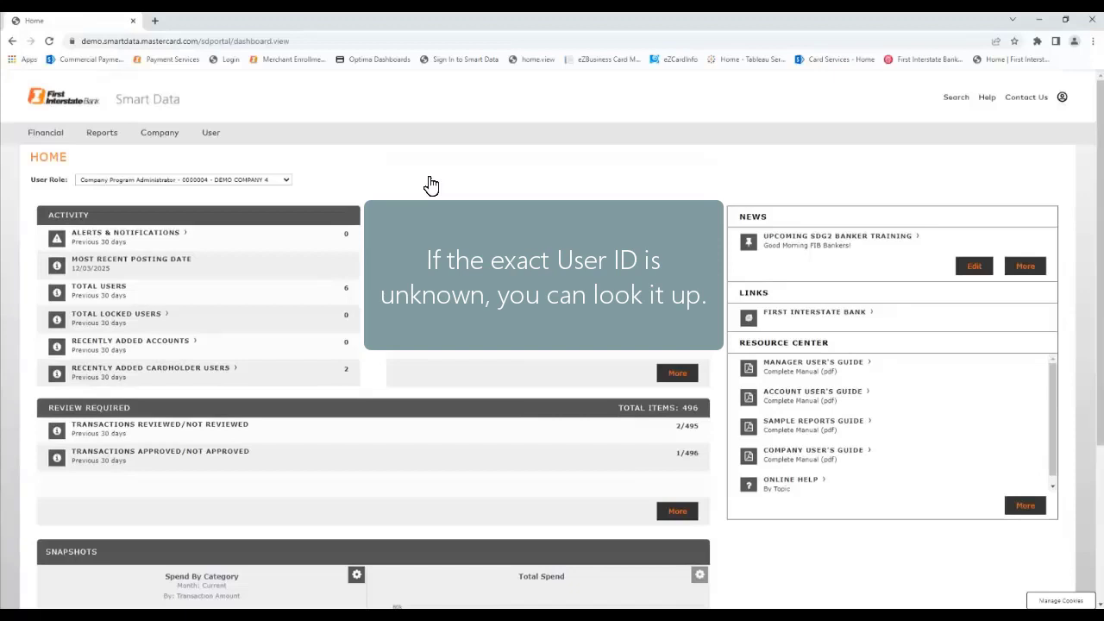
# List every company user with their User IDs on User Summary using search criteria All
pyautogui.click(215, 138)
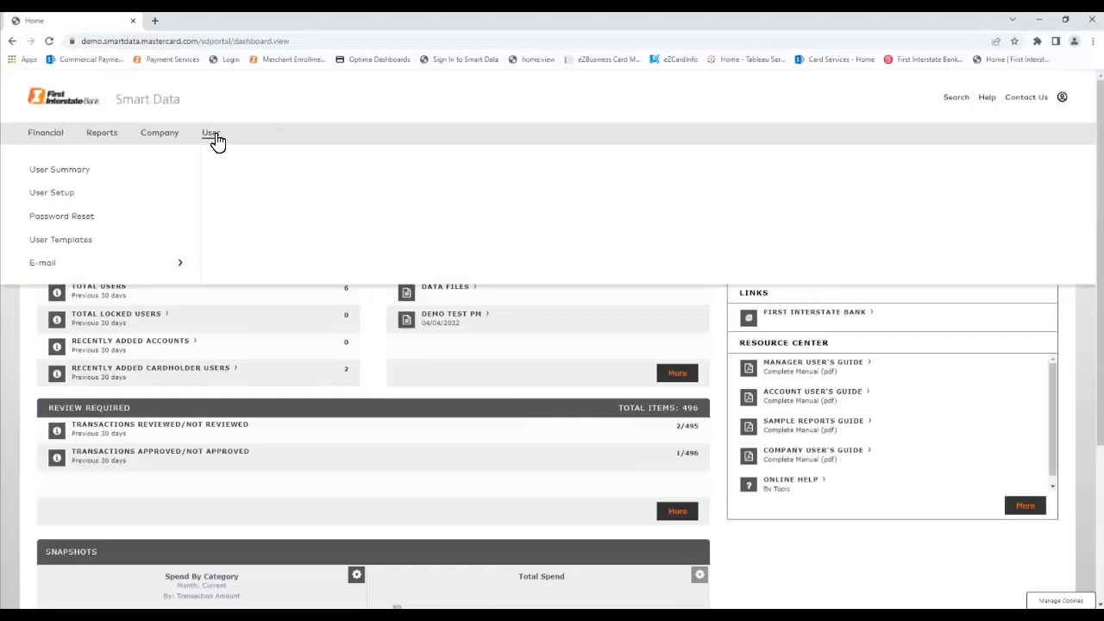
pyautogui.click(77, 173)
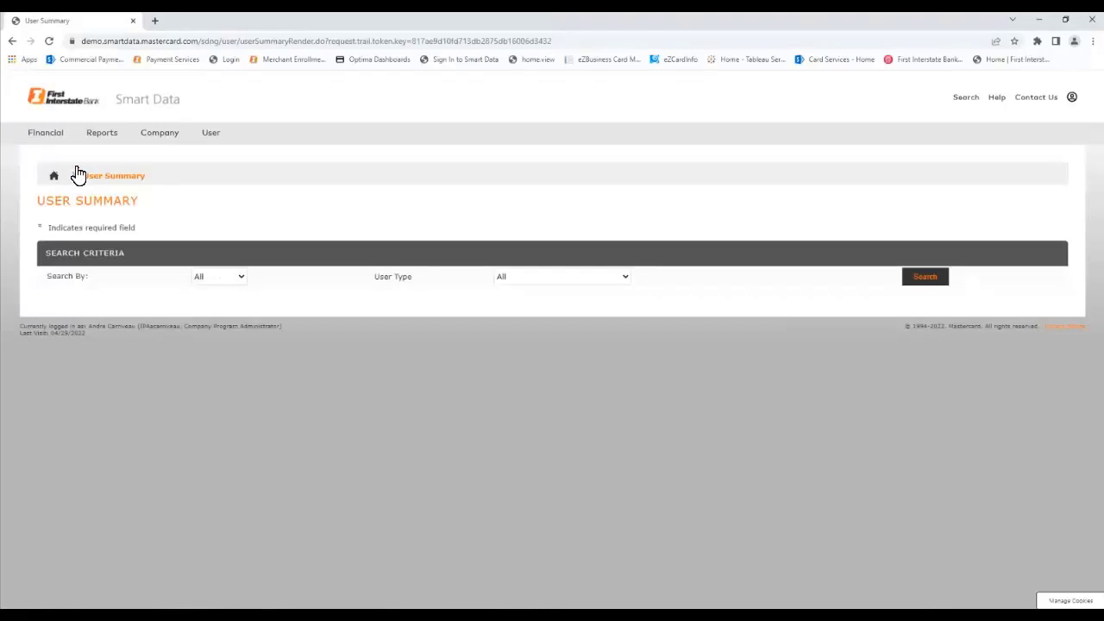
pyautogui.click(940, 280)
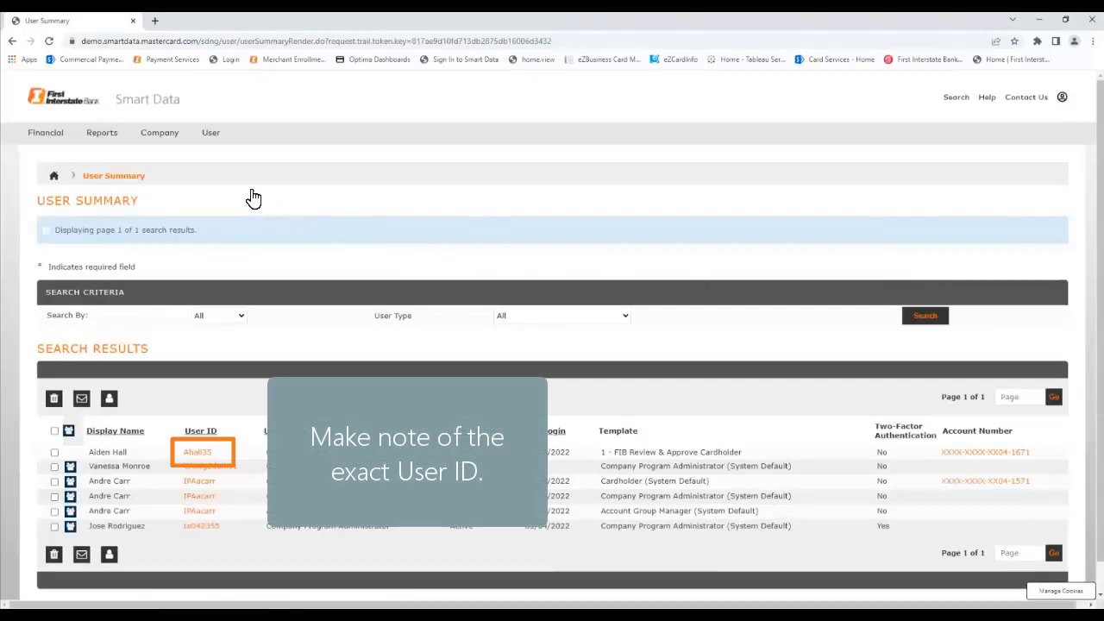
pyautogui.click(214, 136)
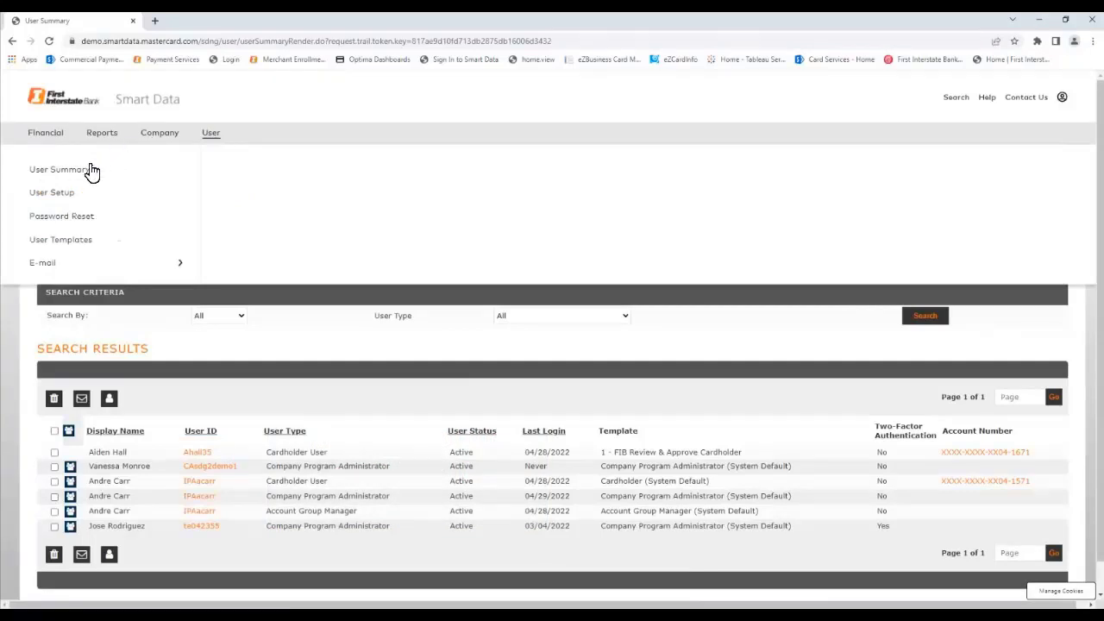
# Look up the cardholder by User ID on Password Reset and reset their account access
pyautogui.click(70, 217)
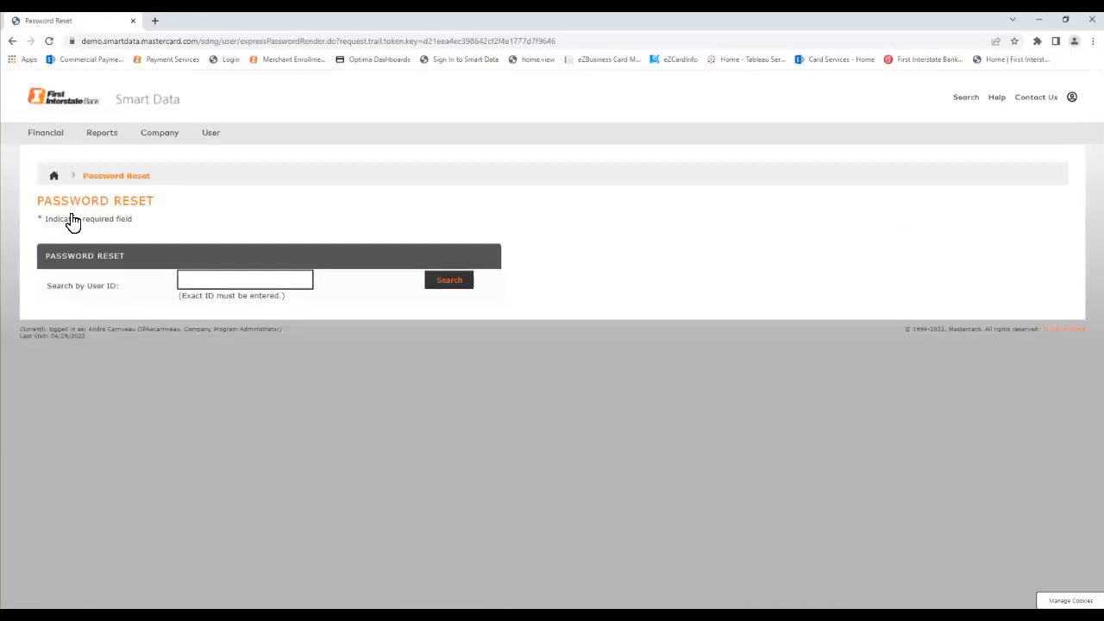
pyautogui.click(434, 290)
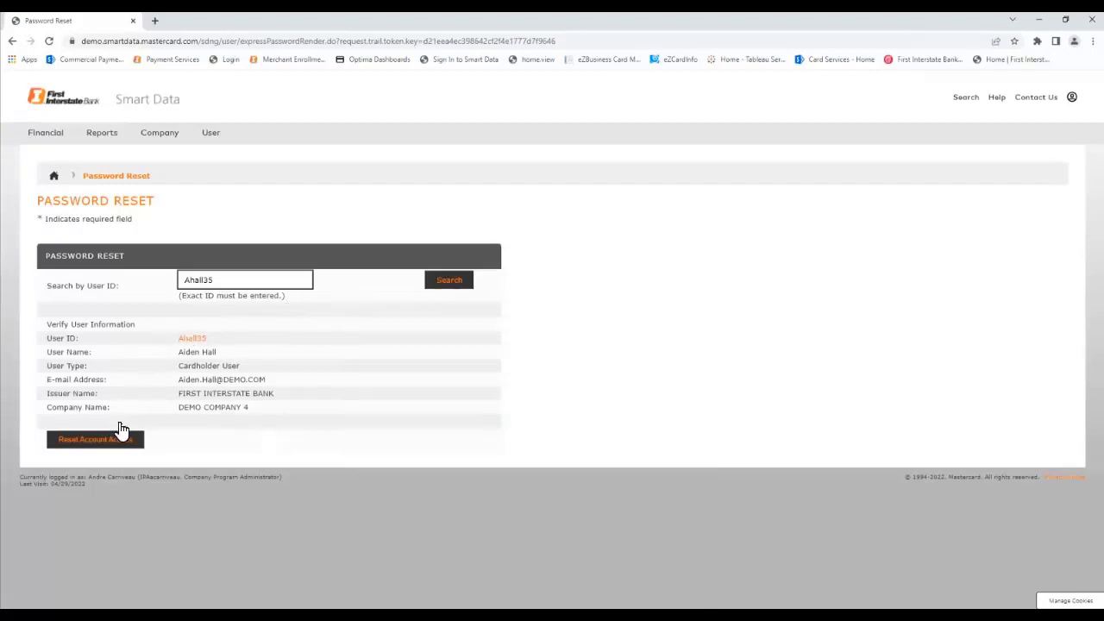
pyautogui.click(120, 446)
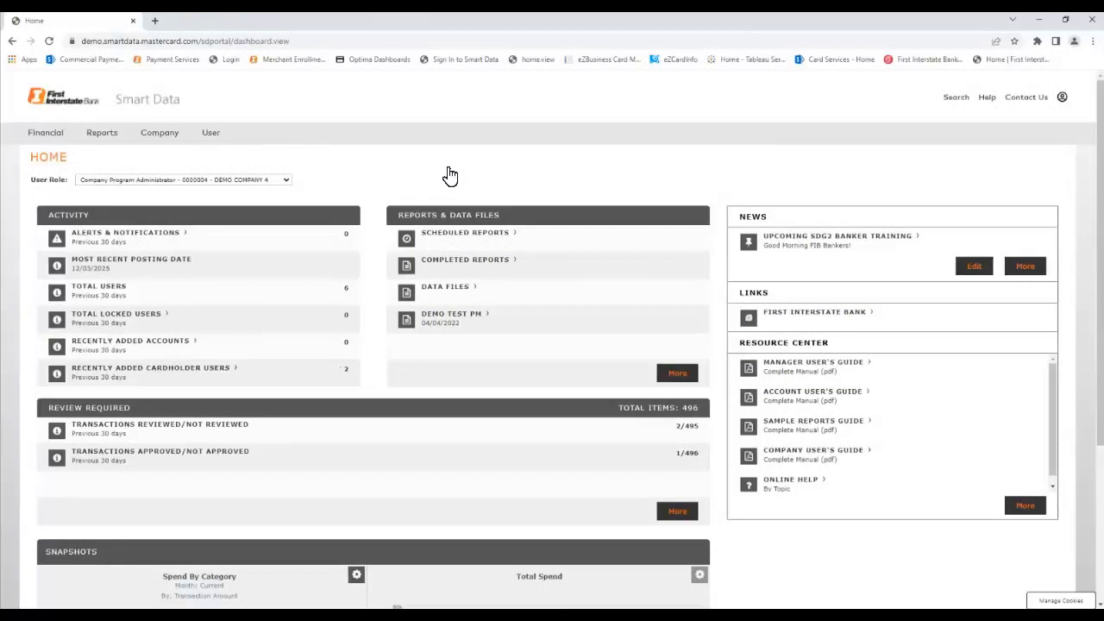
# Add a custom reporting cycle 05/01/2022 to 05/31/2022 described 'May 2022 Test'
pyautogui.click(172, 141)
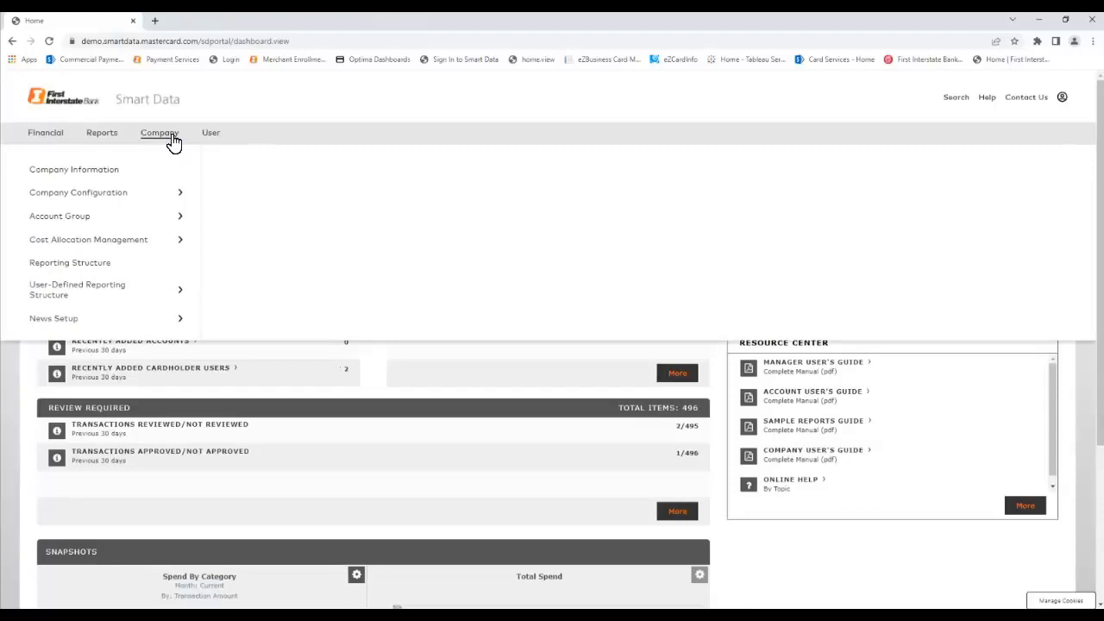
pyautogui.click(111, 200)
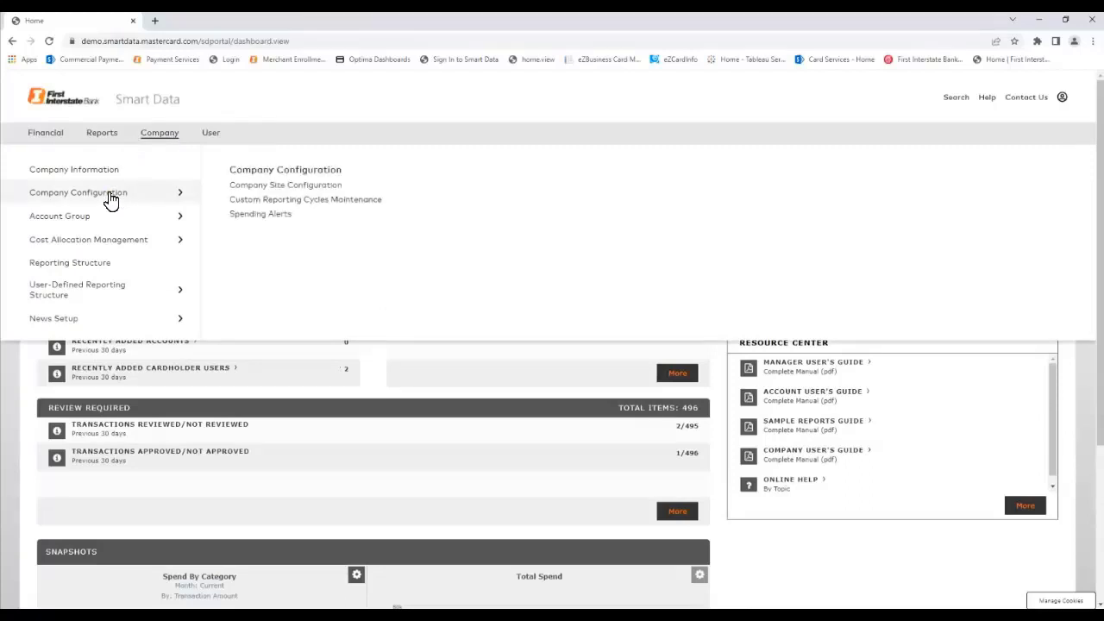
pyautogui.click(326, 204)
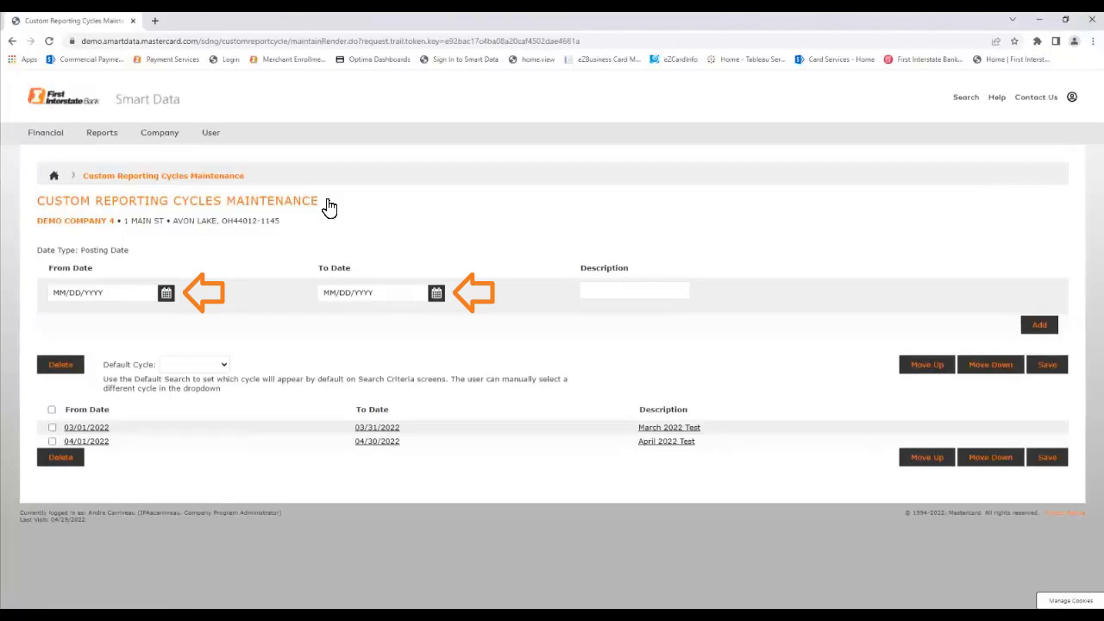
pyautogui.write('05/01/2022')
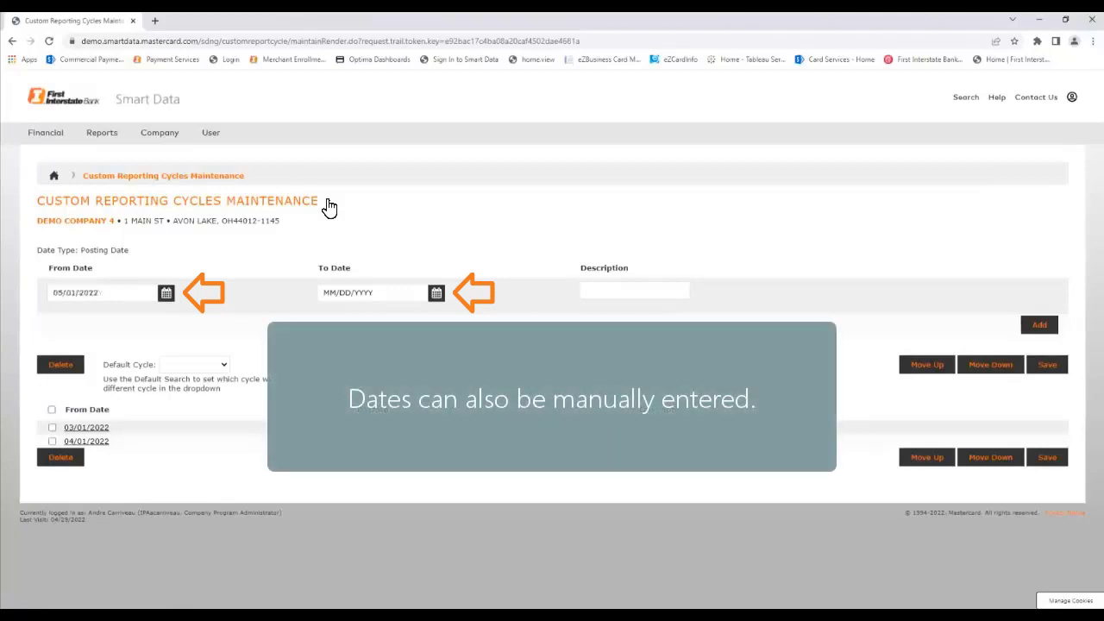
pyautogui.press('Tab')
pyautogui.write('05/31/2022')
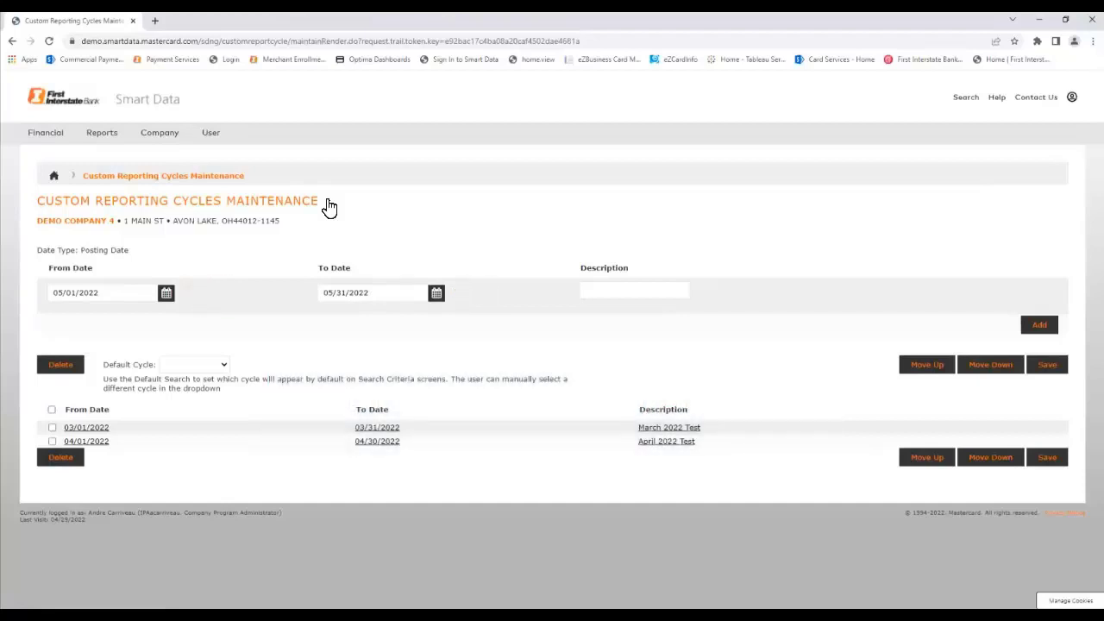
pyautogui.write('May 2022 Test')
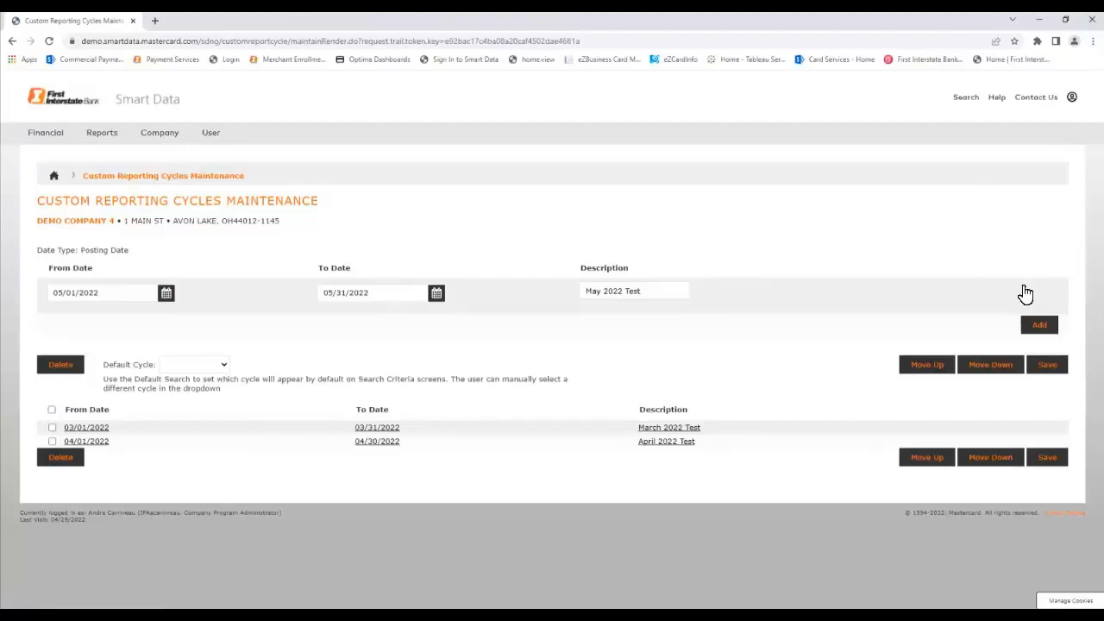
pyautogui.click(1042, 325)
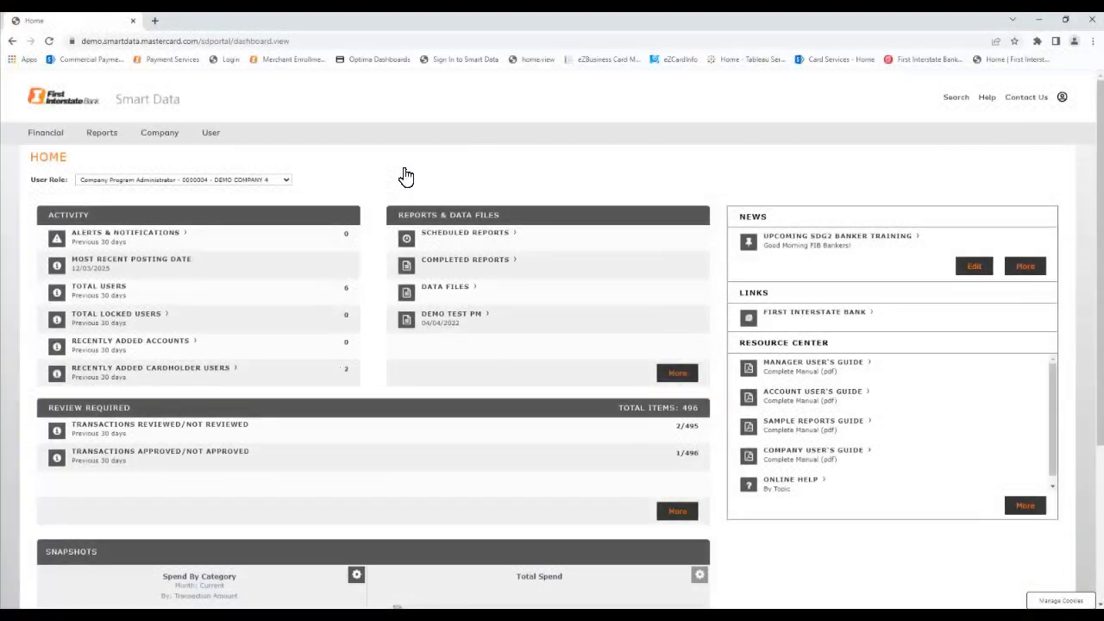
# Open the Maintain E-mail page under User > E-mail to view saved e-mails
pyautogui.click(211, 135)
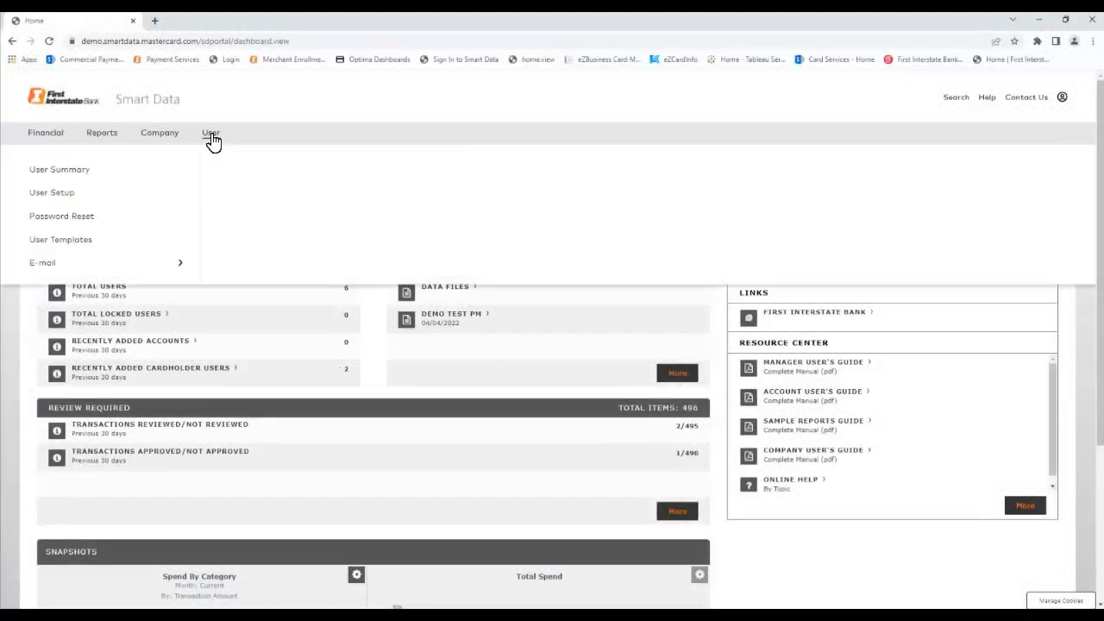
pyautogui.click(48, 267)
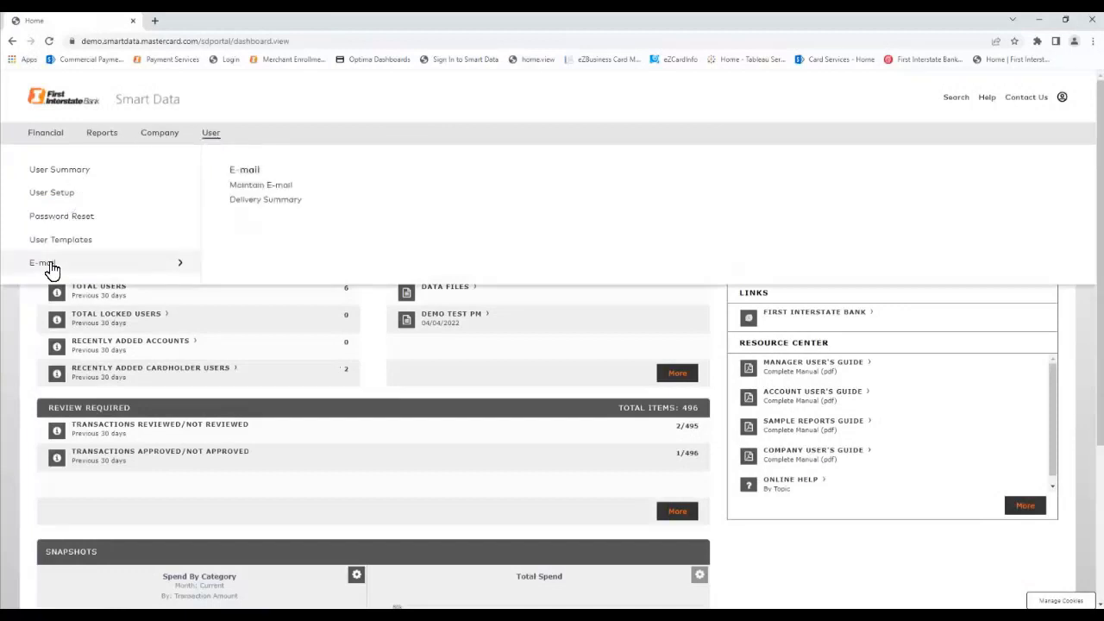
pyautogui.click(270, 185)
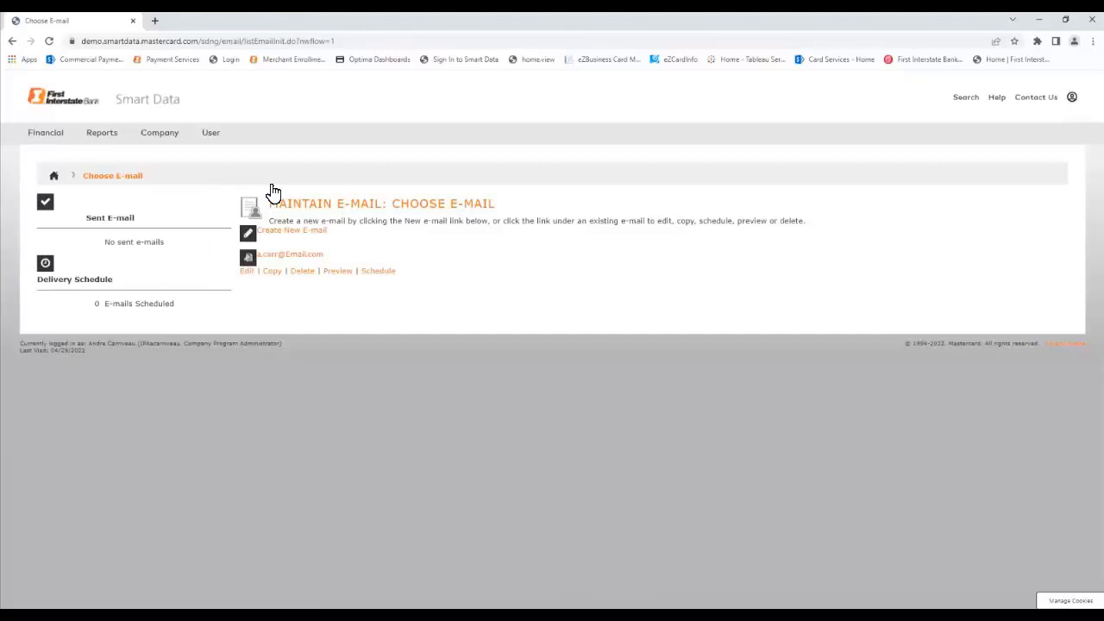
# Start a new e-mail and set its delivery frequency to recurring every Wednesday
pyautogui.click(294, 233)
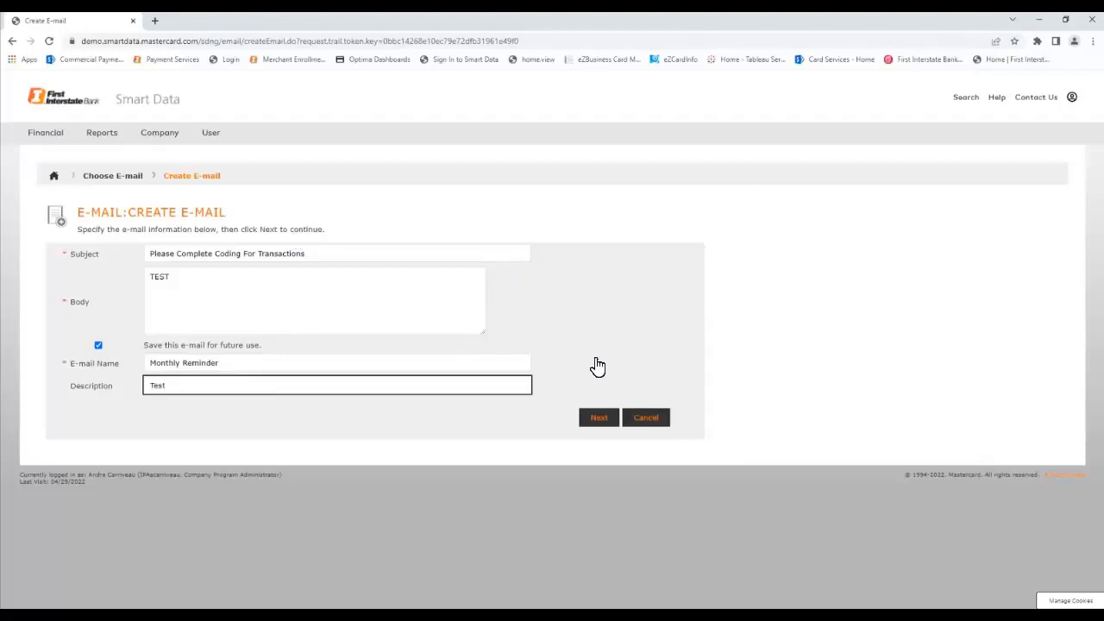
pyautogui.click(604, 419)
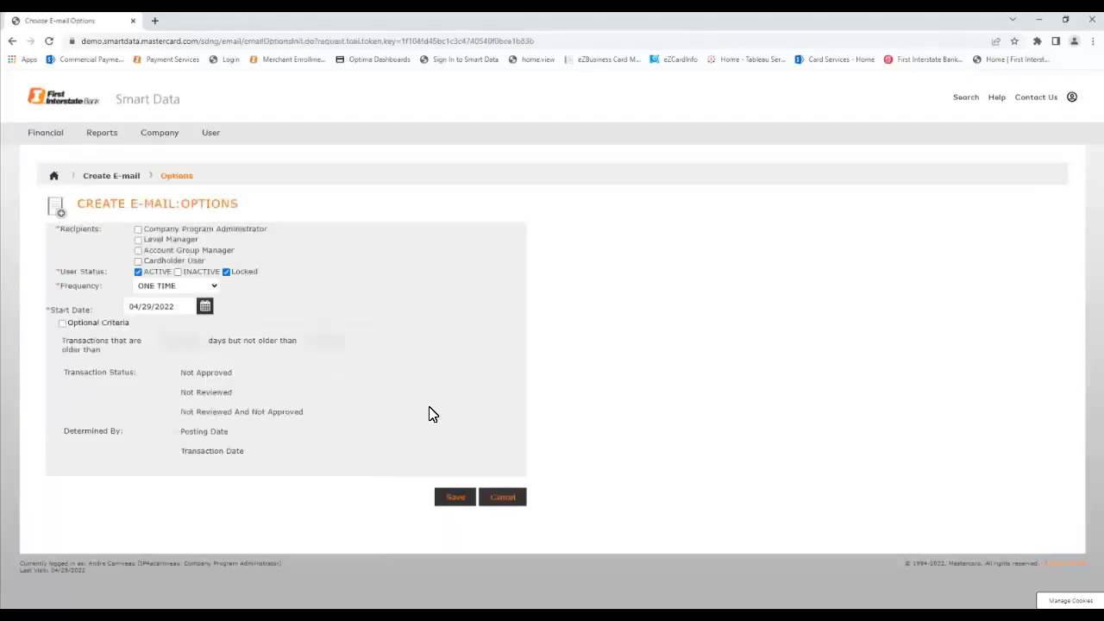
pyautogui.click(214, 287)
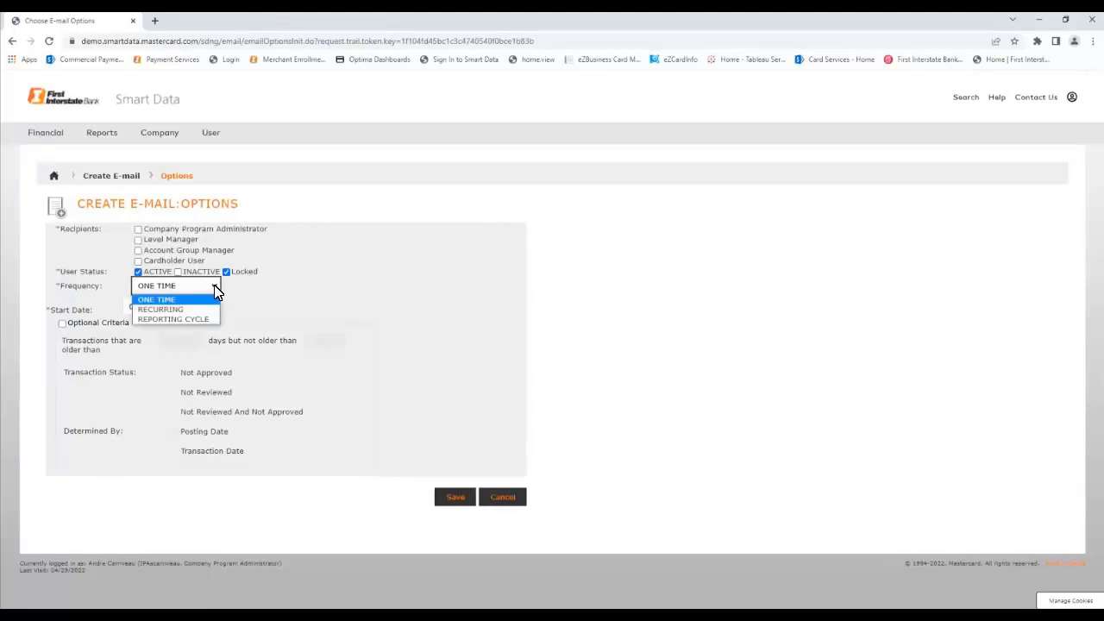
pyautogui.click(180, 310)
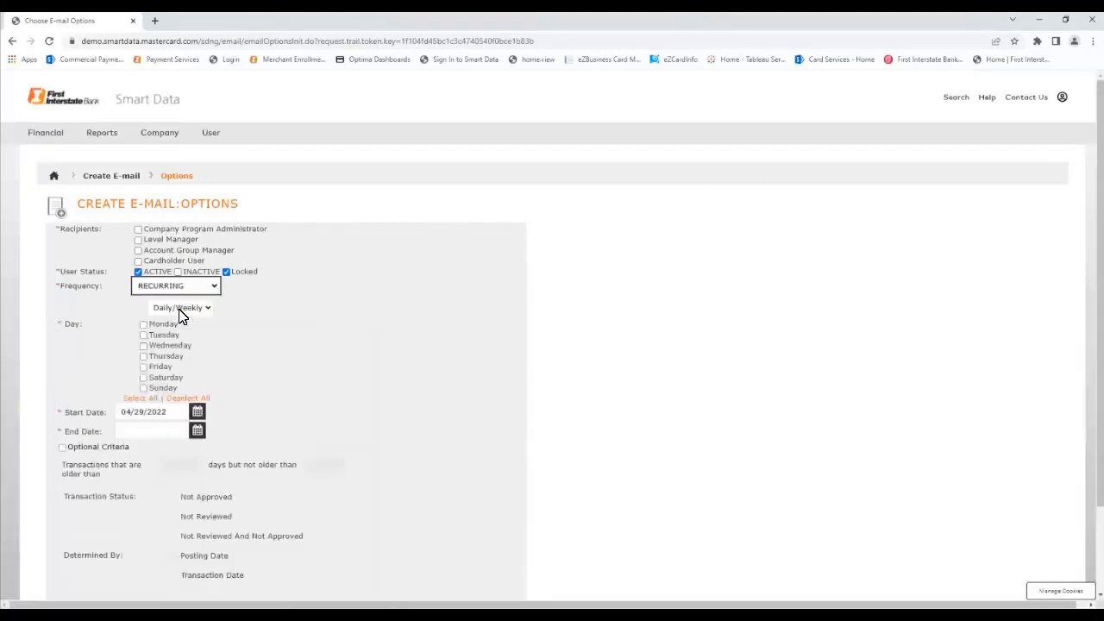
pyautogui.click(143, 347)
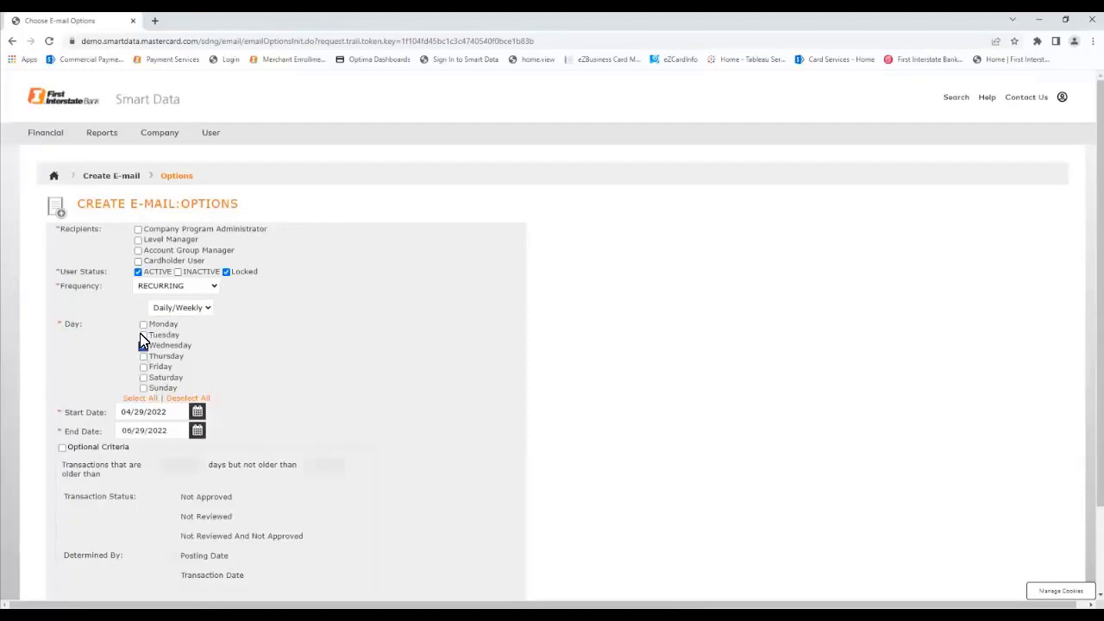
# Add account group managers and cardholder users as recipients and save the e-mail
pyautogui.click(139, 251)
pyautogui.click(138, 261)
pyautogui.scroll(-2, 1101, 539)
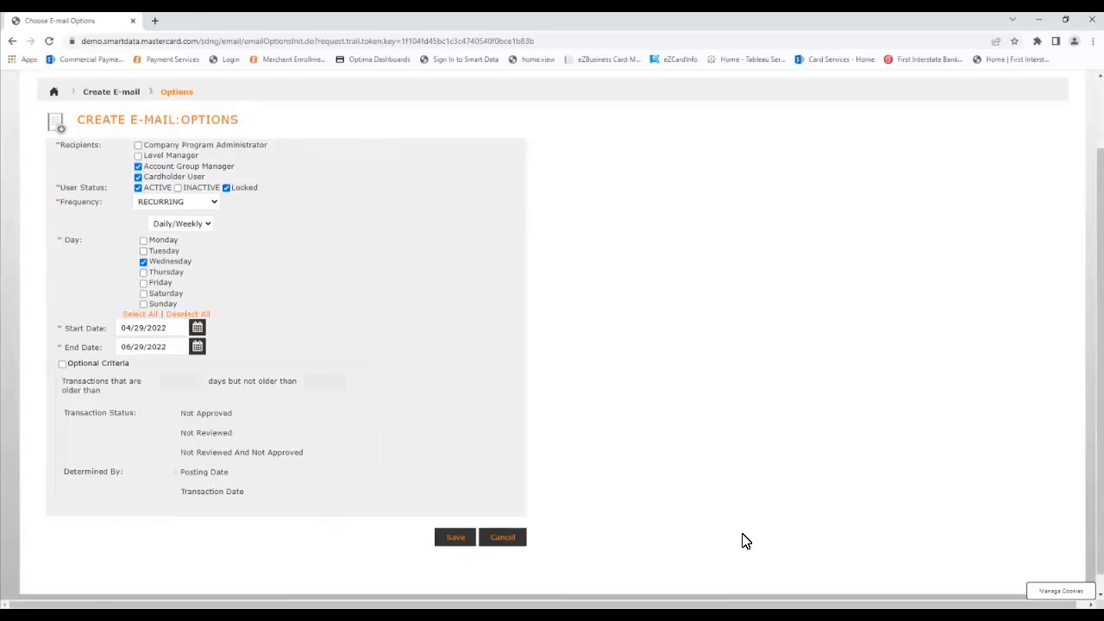
pyautogui.click(455, 538)
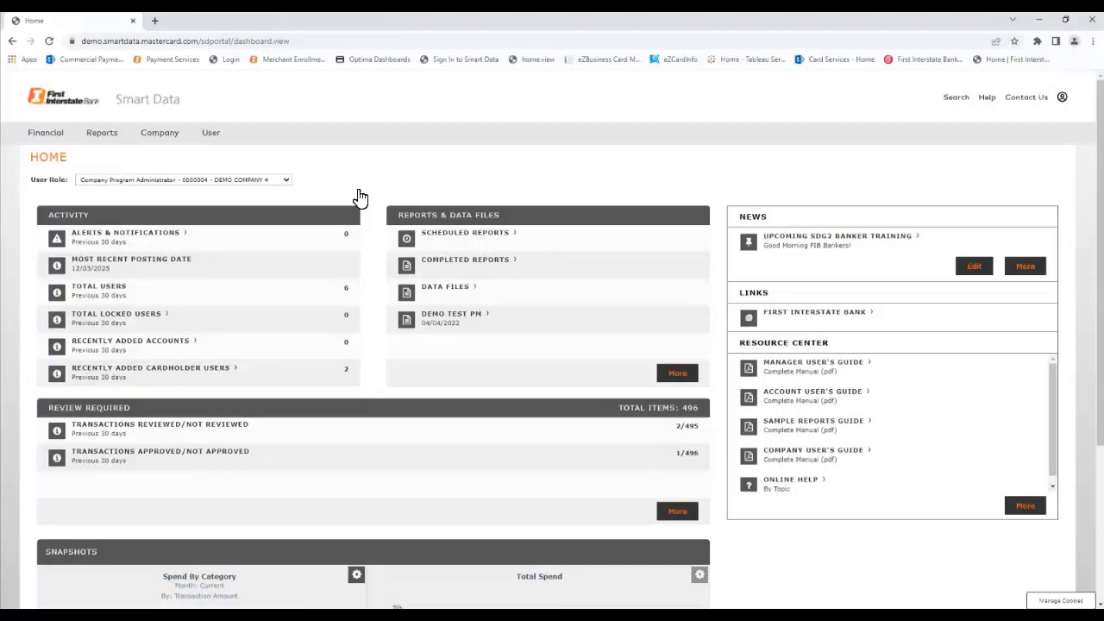
# Open Retrieve Receipt Images under Financial for the company DEMO COMPANY 4
pyautogui.click(45, 137)
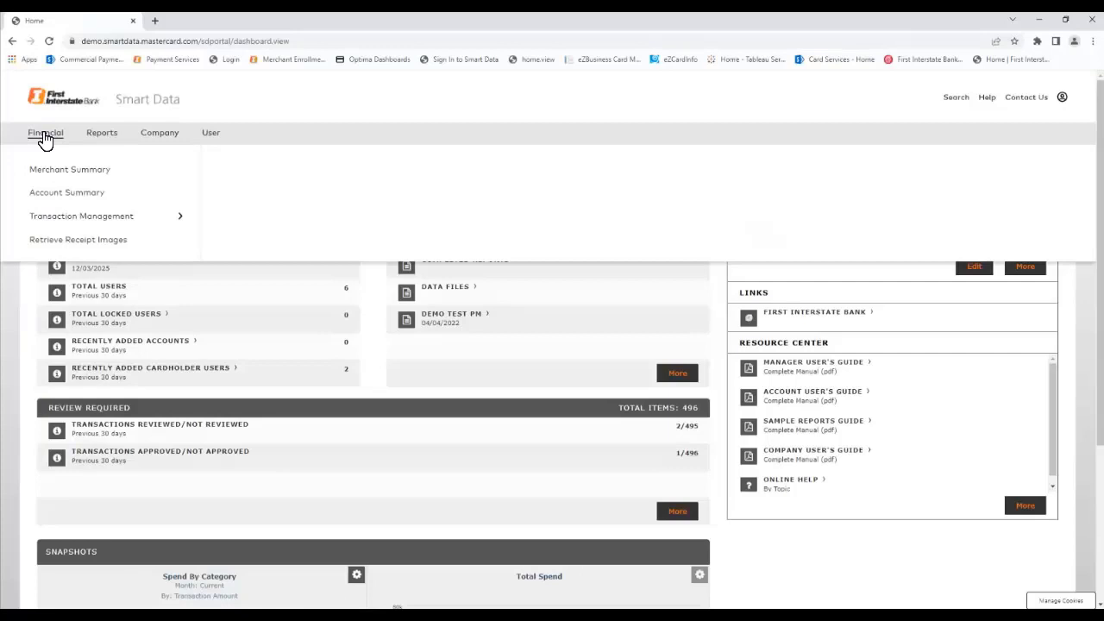
pyautogui.click(93, 240)
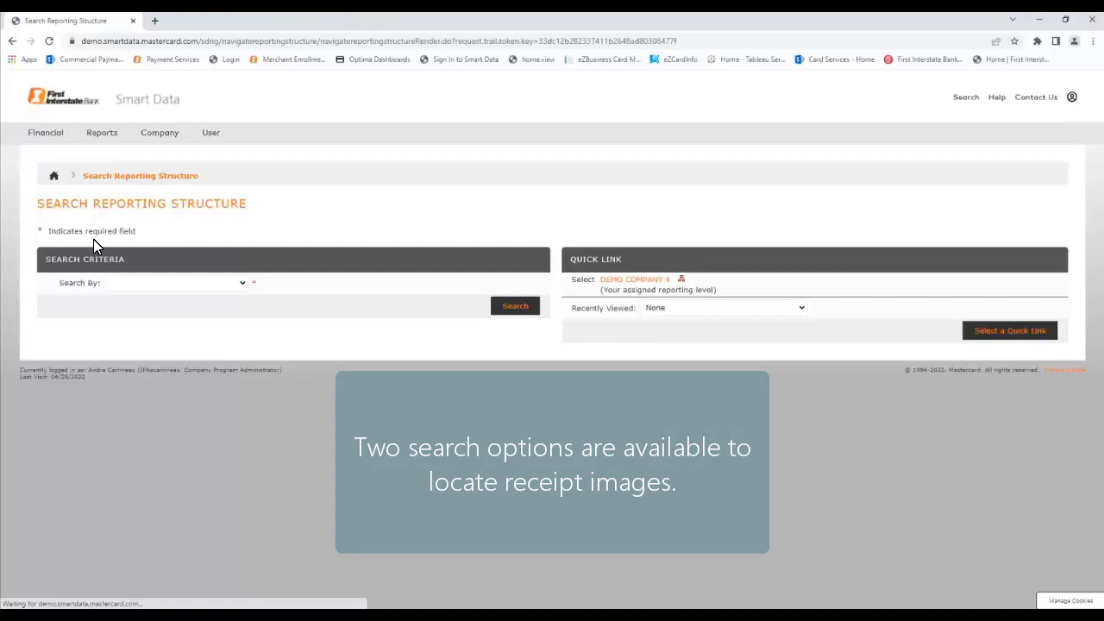
pyautogui.click(242, 284)
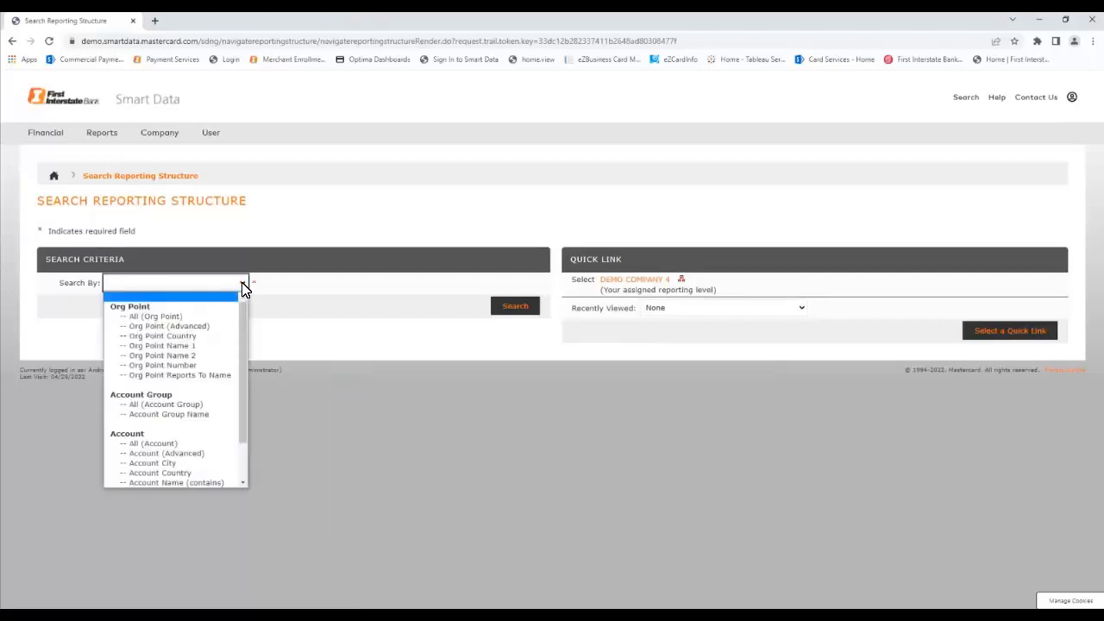
pyautogui.click(279, 296)
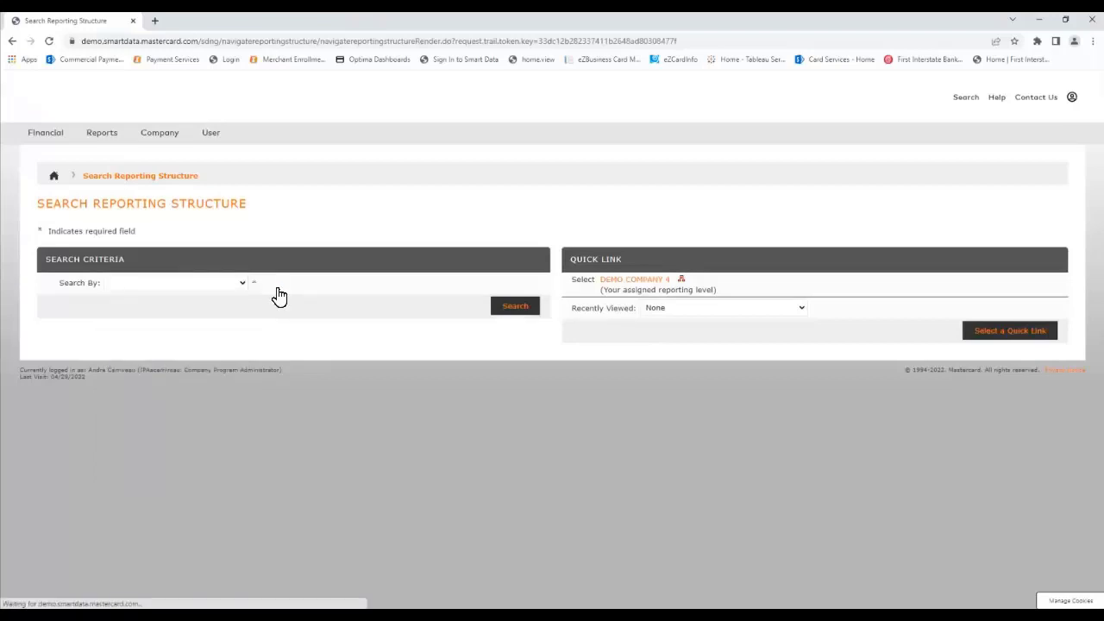
pyautogui.click(628, 280)
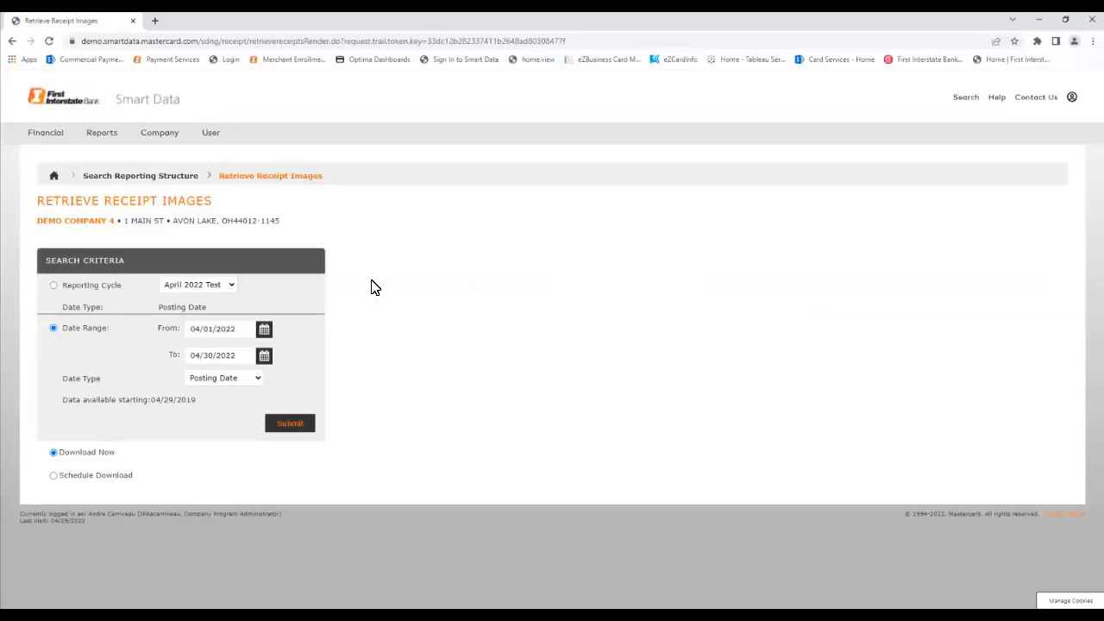
# Search receipts by the April 2022 Test reporting cycle, keeping Download Now selected
pyautogui.click(53, 286)
pyautogui.click(231, 285)
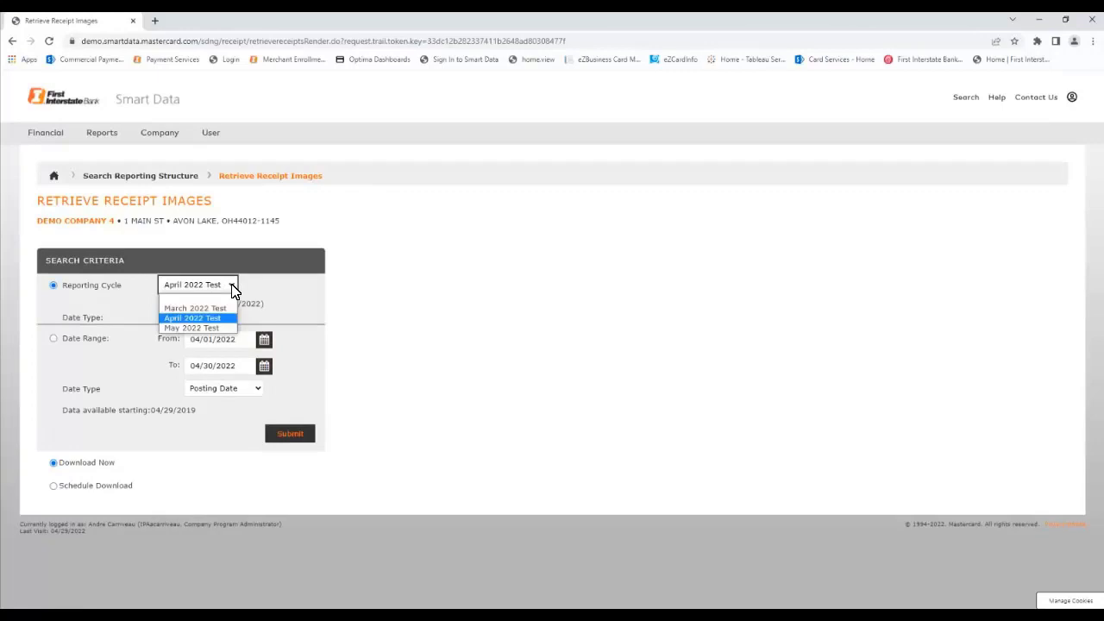
pyautogui.click(192, 319)
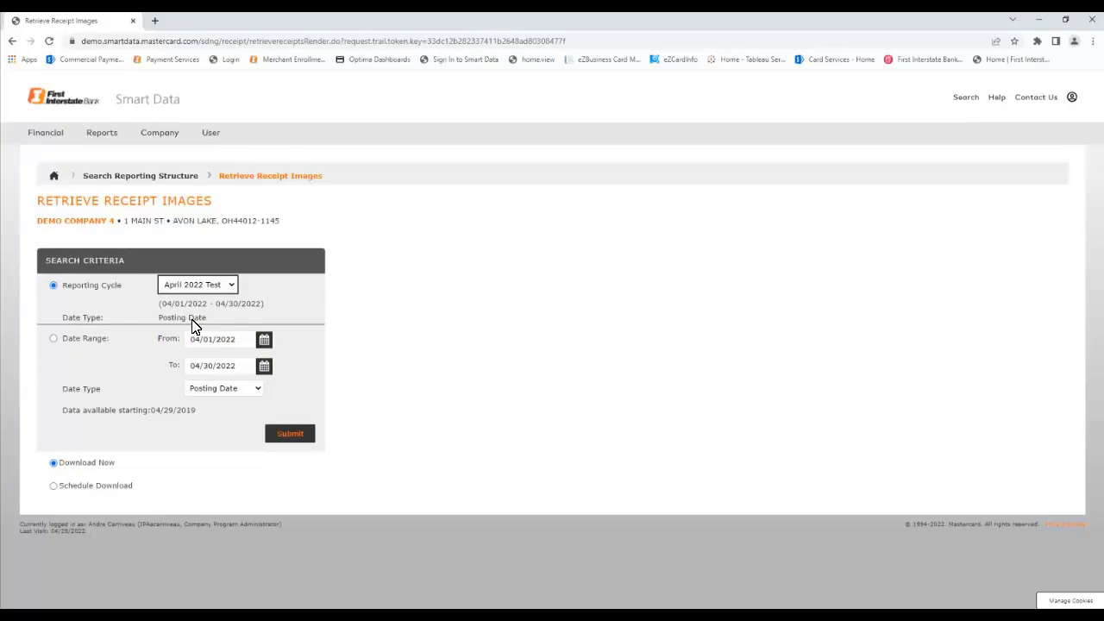
pyautogui.click(54, 486)
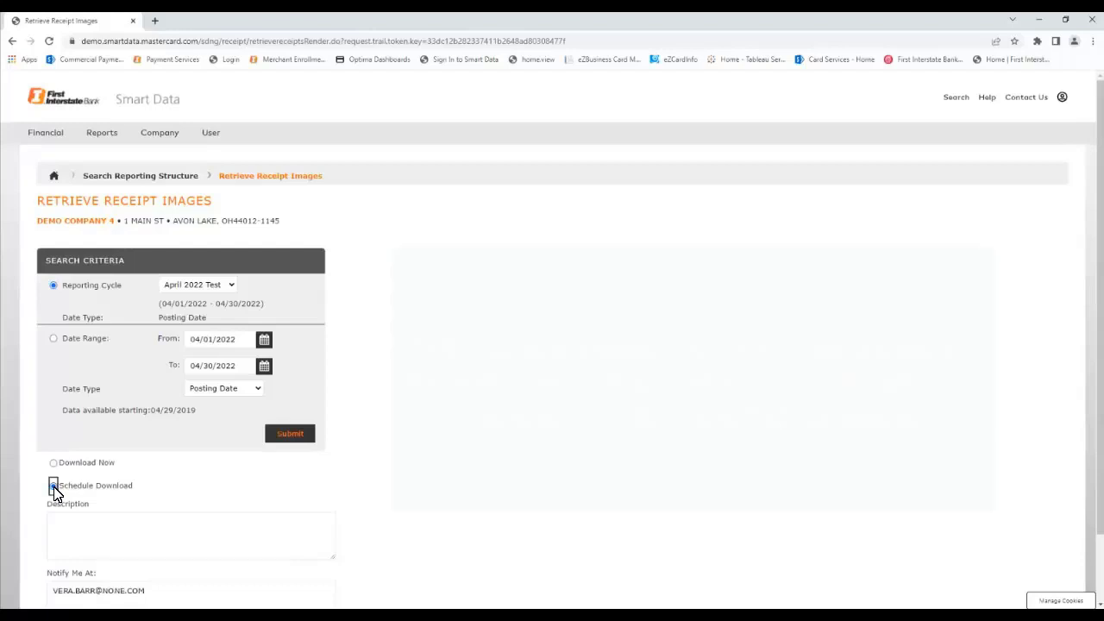
pyautogui.click(53, 464)
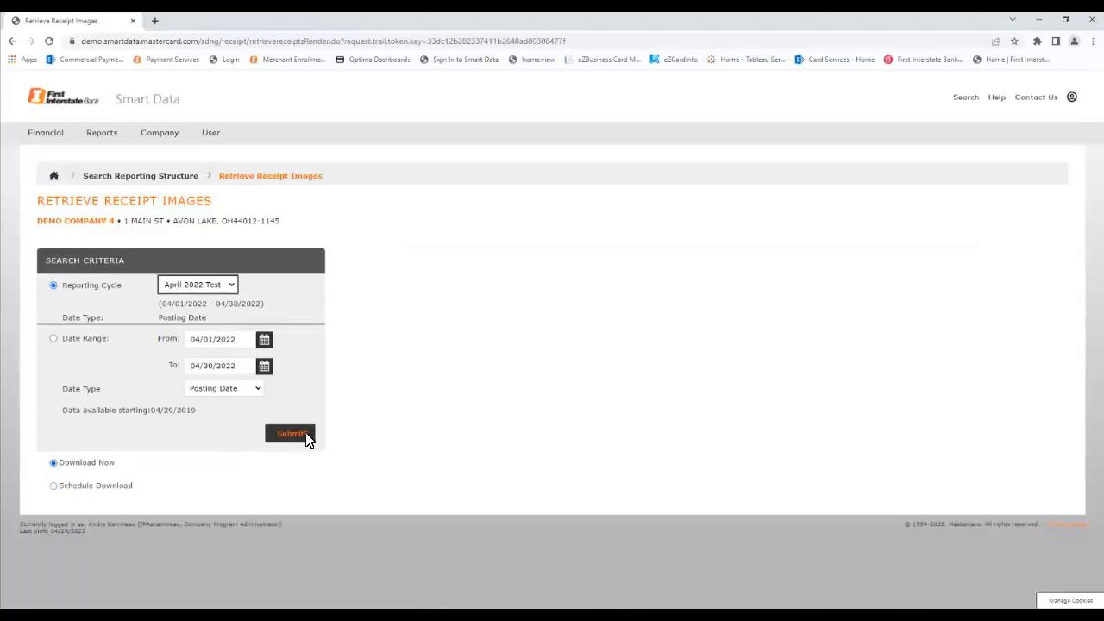
# Submit the request to download the April 2022 Test receipt images as a zip
pyautogui.click(304, 436)
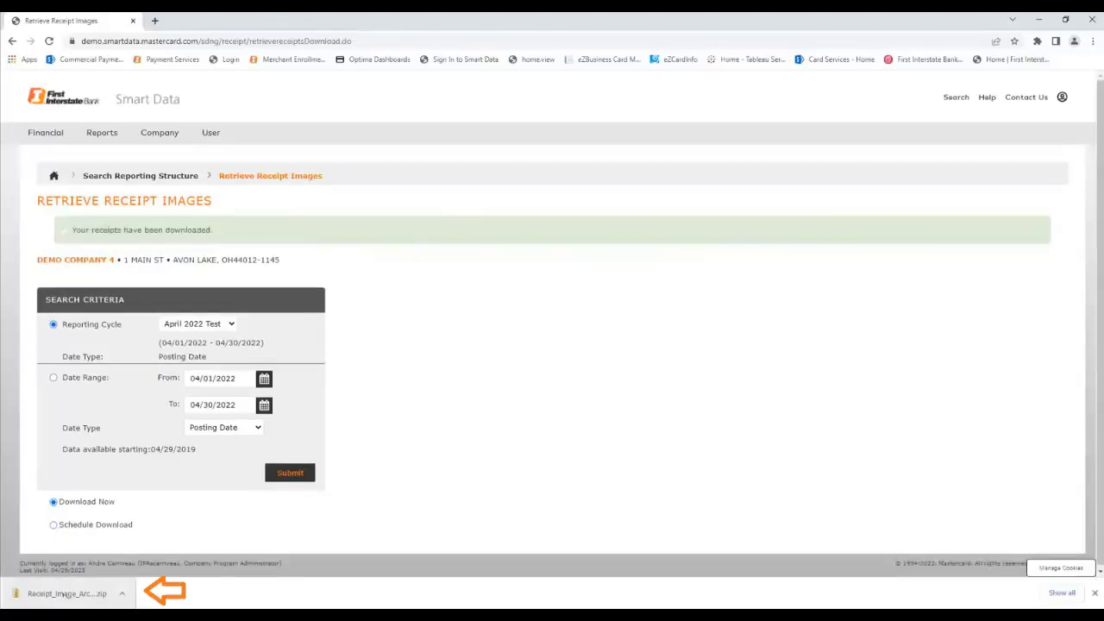